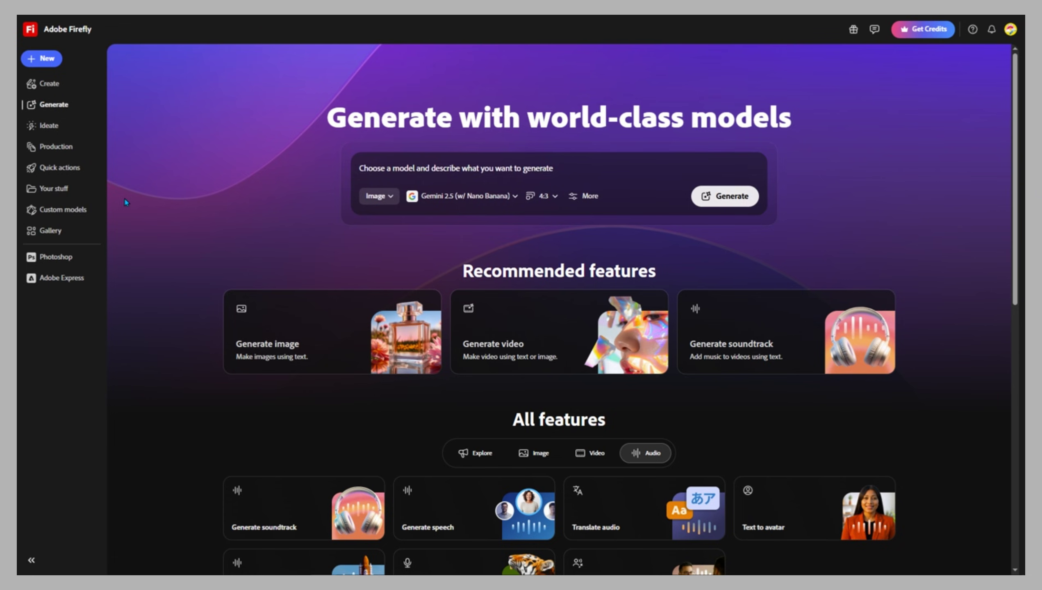
pyautogui.scroll(-2, 211, 345)
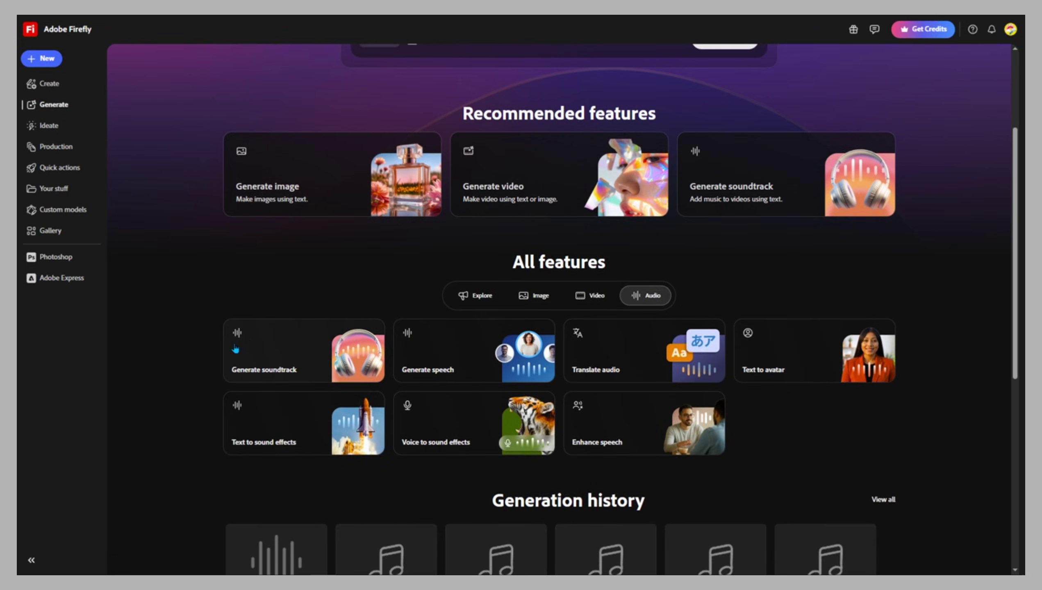
pyautogui.scroll(-2, 246, 383)
pyautogui.scroll(-2, 245, 383)
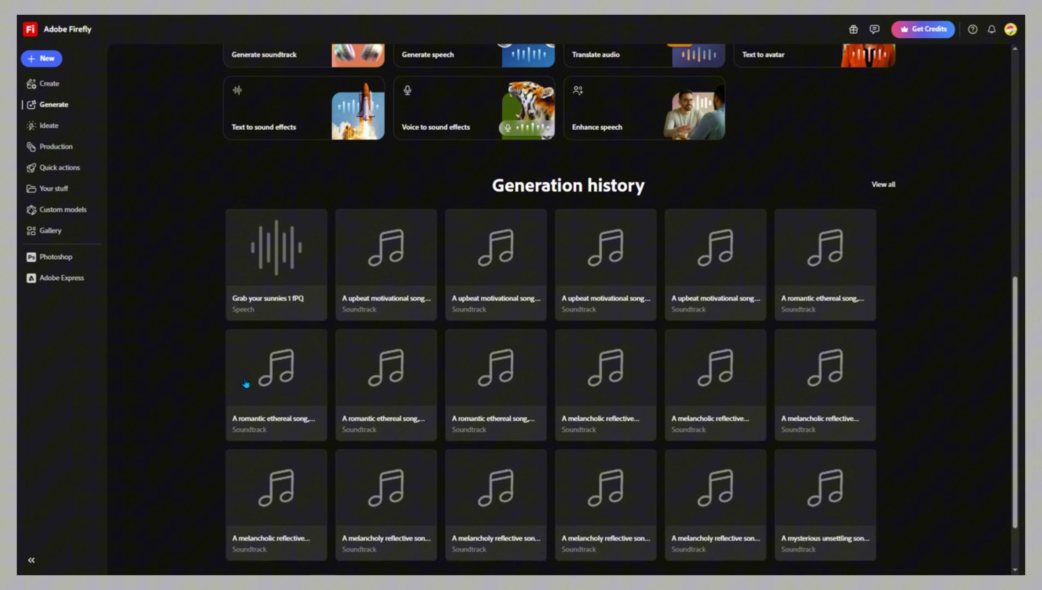
pyautogui.scroll(-1, 245, 384)
pyautogui.scroll(4, 246, 383)
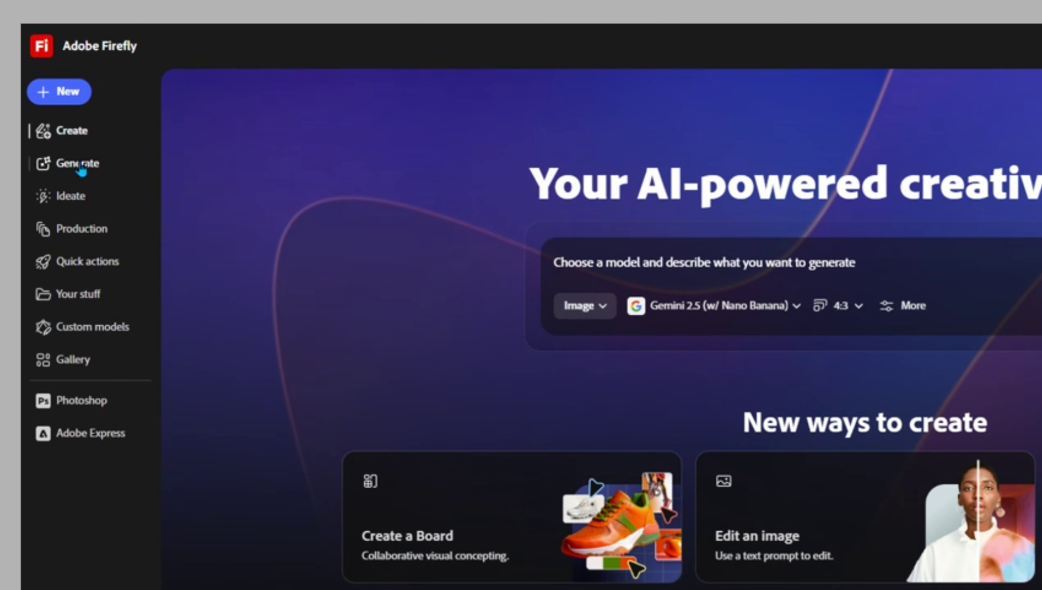
# Open Generate speech from the Audio features on the Generate page.
pyautogui.click(82, 171)
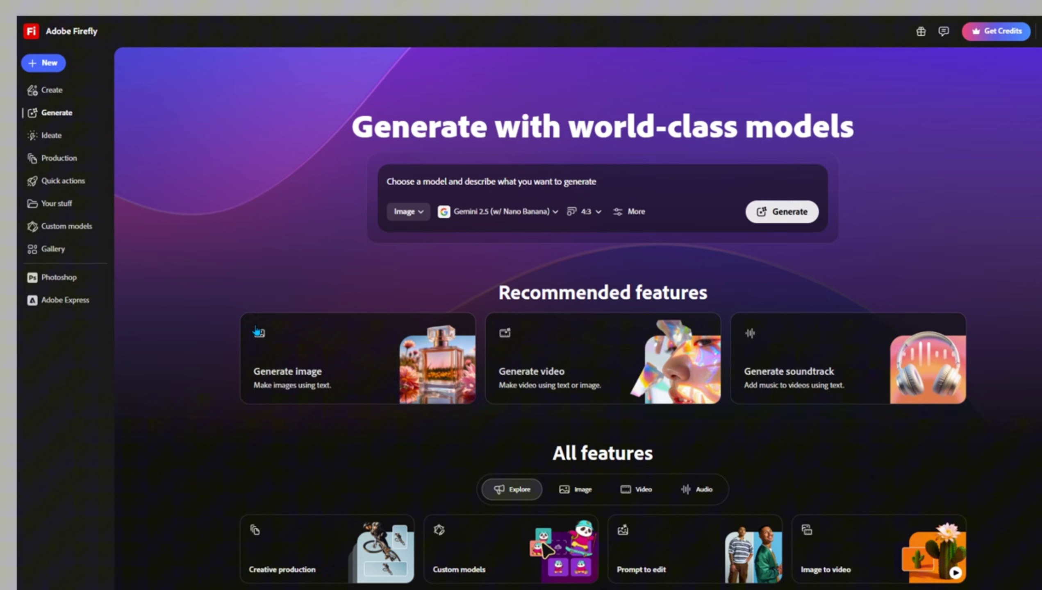
pyautogui.scroll(-3, 425, 391)
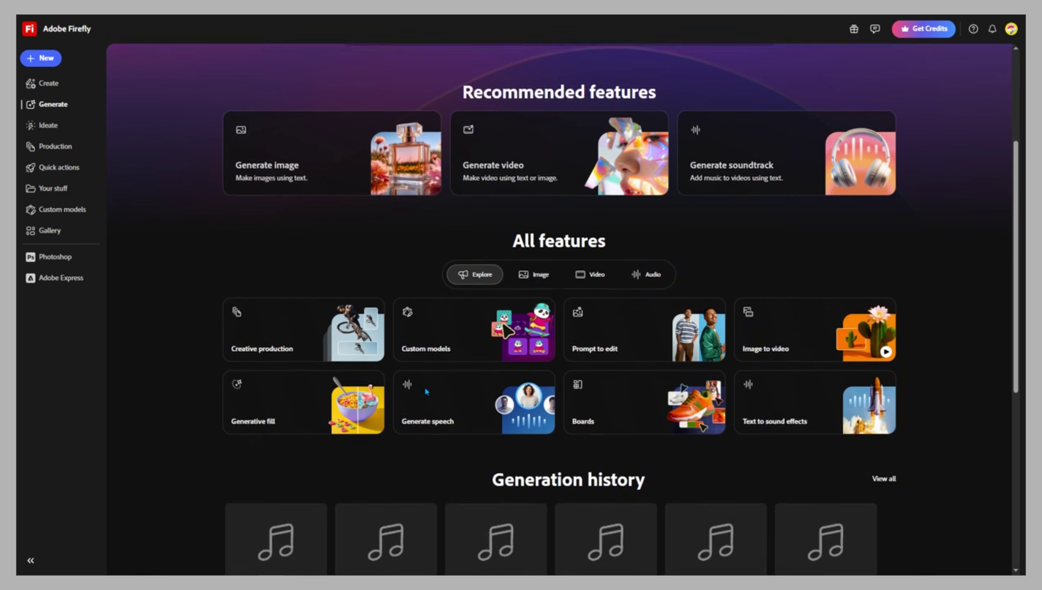
pyautogui.scroll(-1, 425, 392)
pyautogui.scroll(-1, 426, 393)
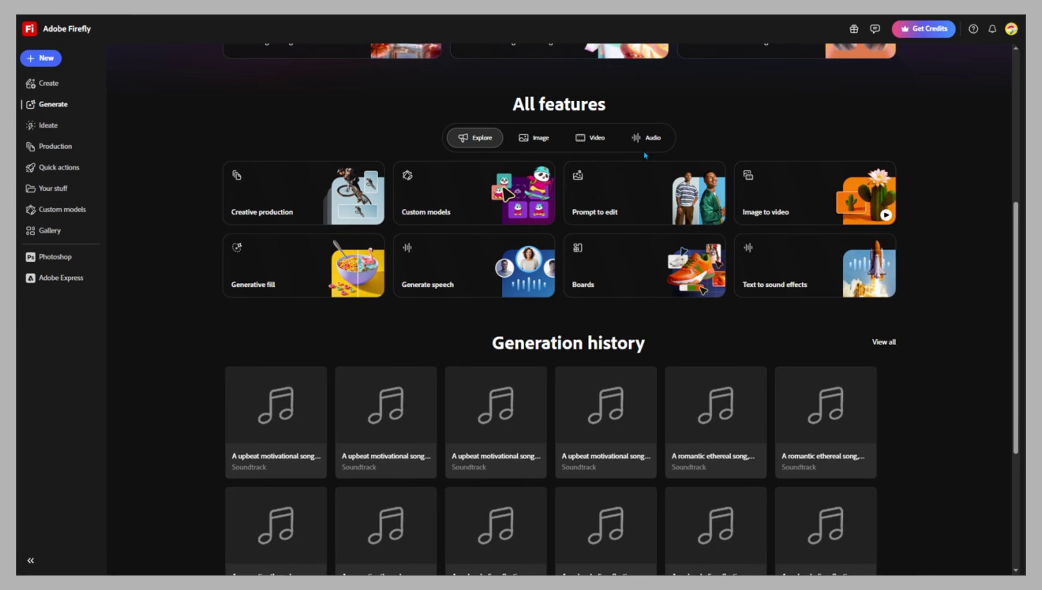
pyautogui.click(651, 136)
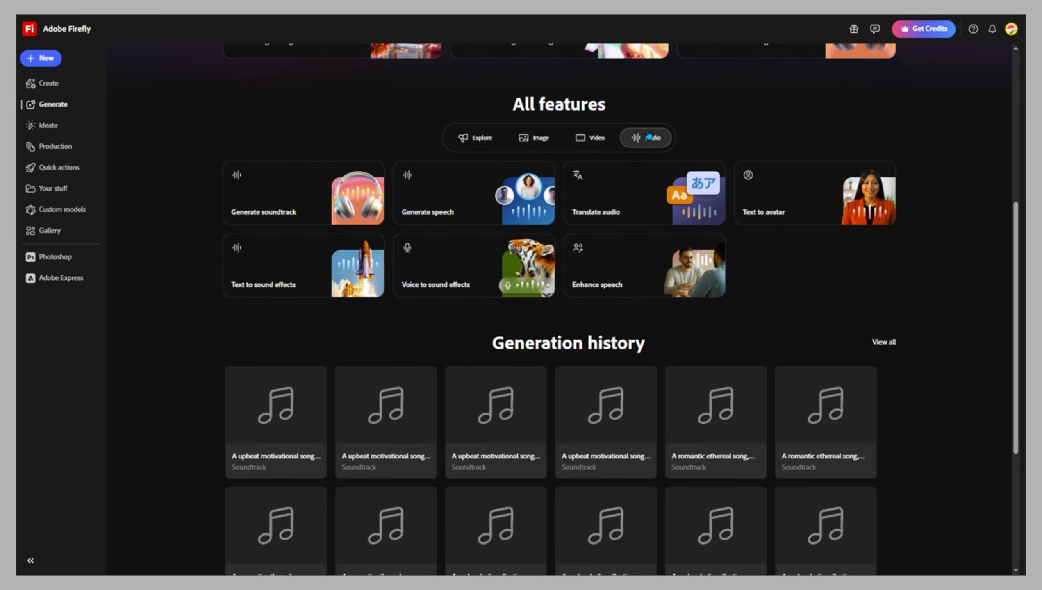
pyautogui.click(462, 179)
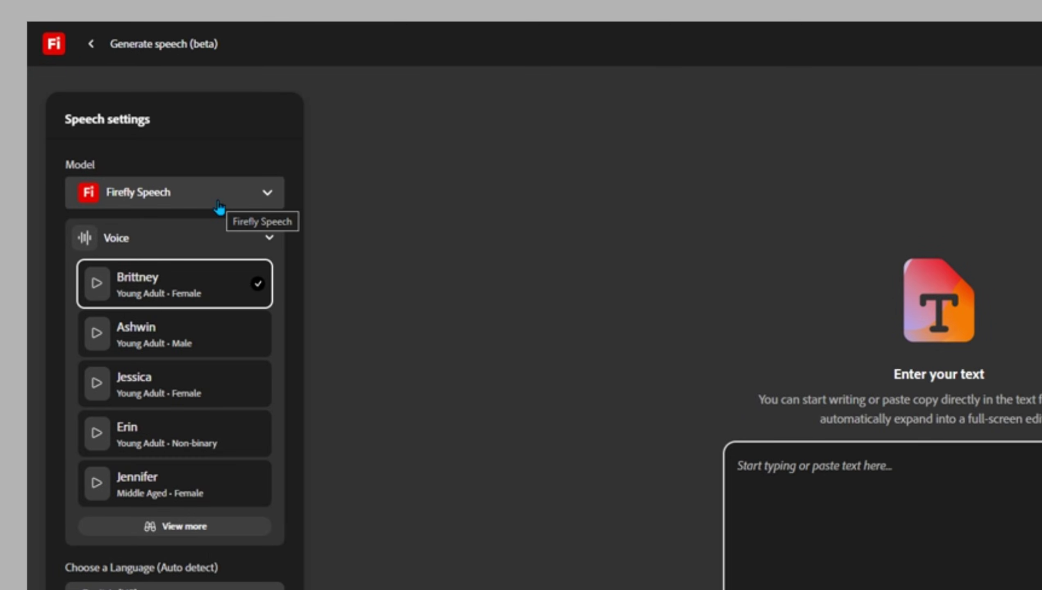
# Keep the Firefly Speech model and pick Michael (Senior – Male) from the full voice list.
pyautogui.click(219, 208)
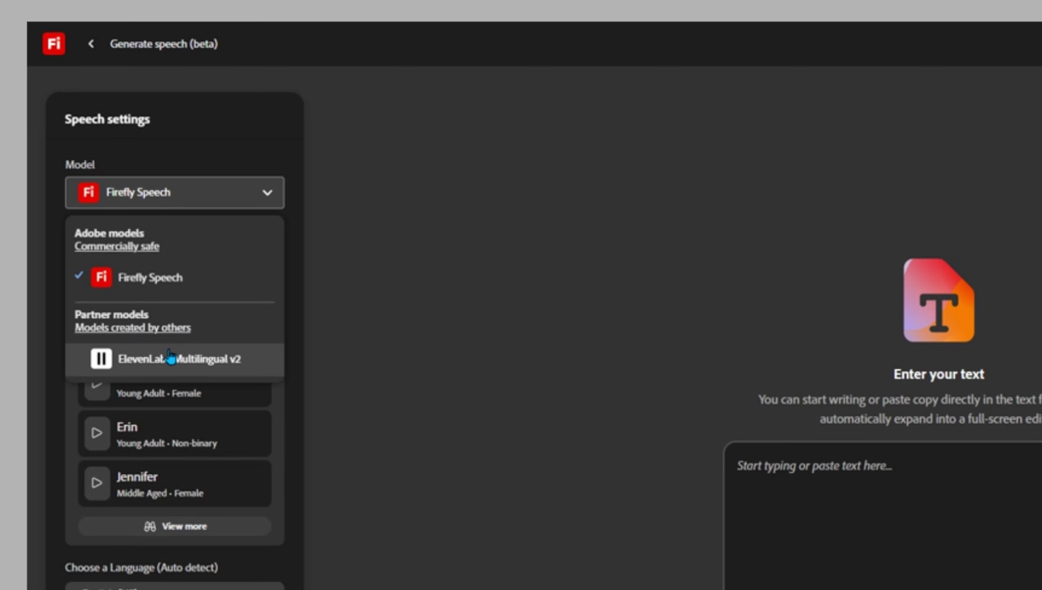
pyautogui.click(186, 284)
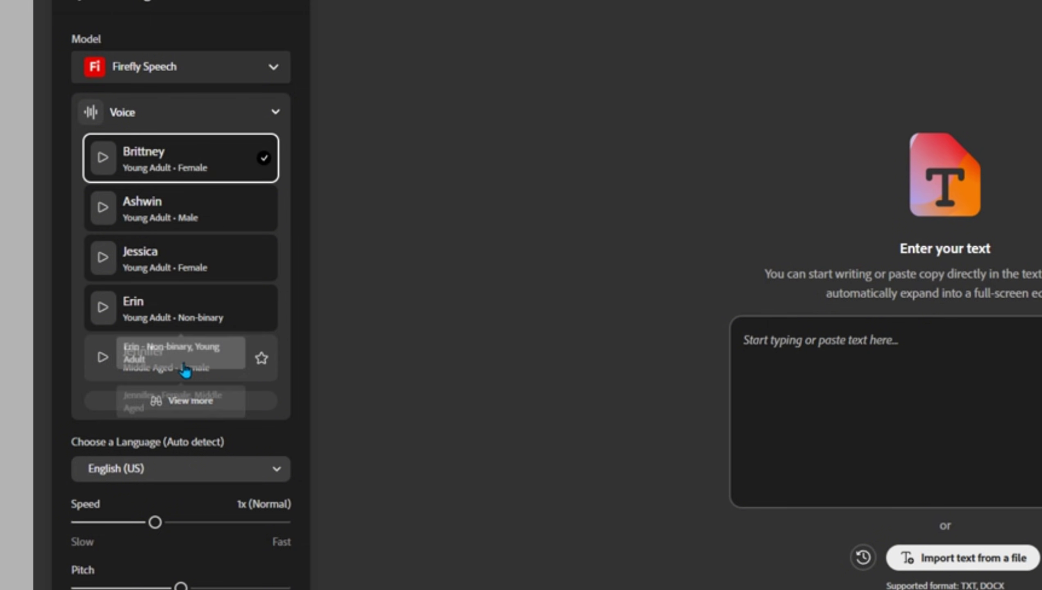
pyautogui.click(178, 404)
pyautogui.scroll(-2, 217, 361)
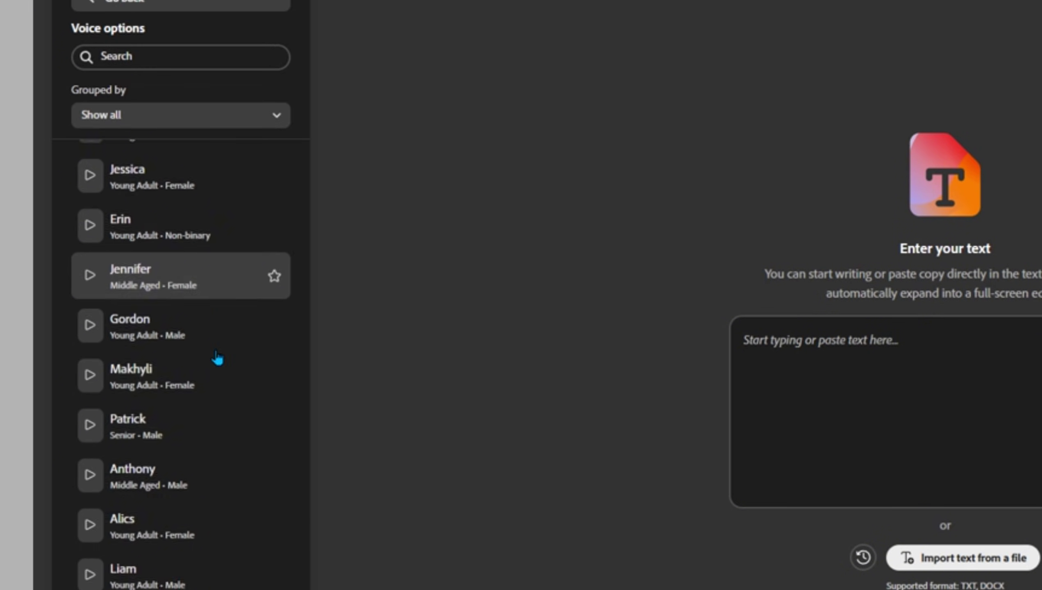
pyautogui.scroll(-5, 217, 358)
pyautogui.scroll(2, 216, 360)
pyautogui.scroll(5, 196, 244)
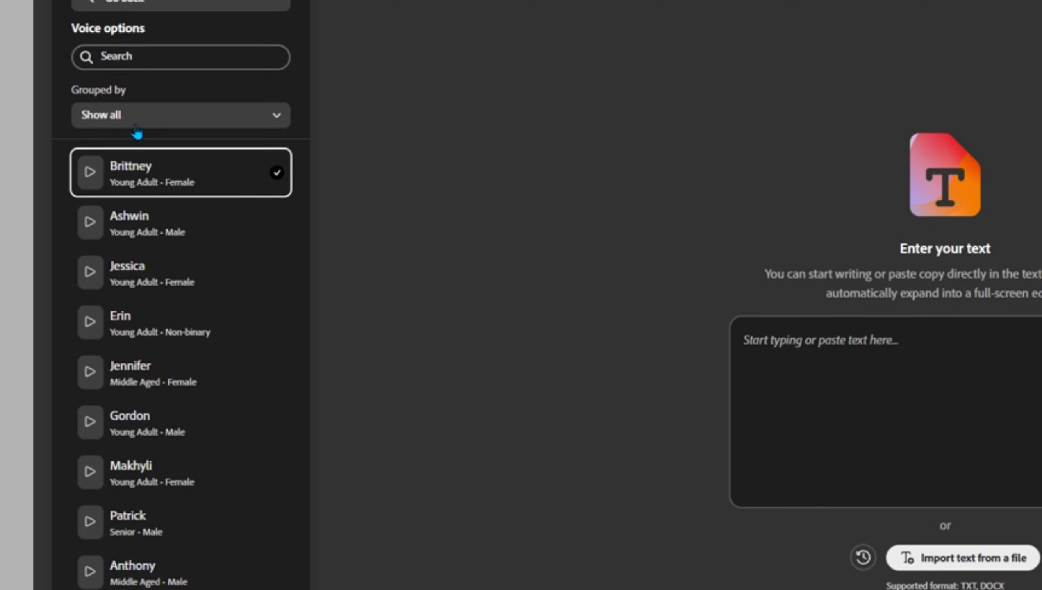
pyautogui.click(90, 221)
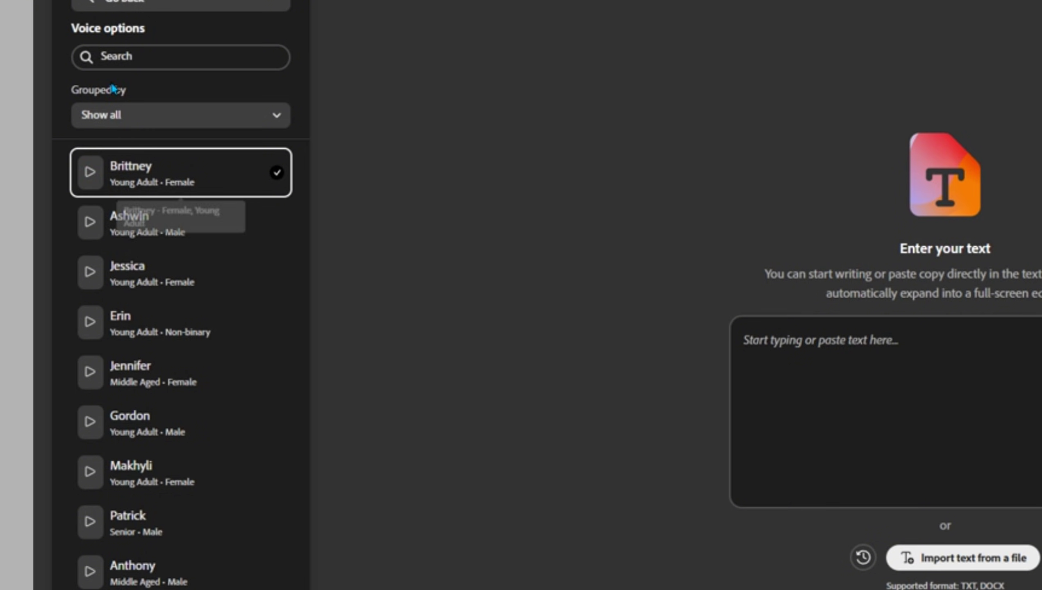
pyautogui.click(101, 56)
pyautogui.write('m')
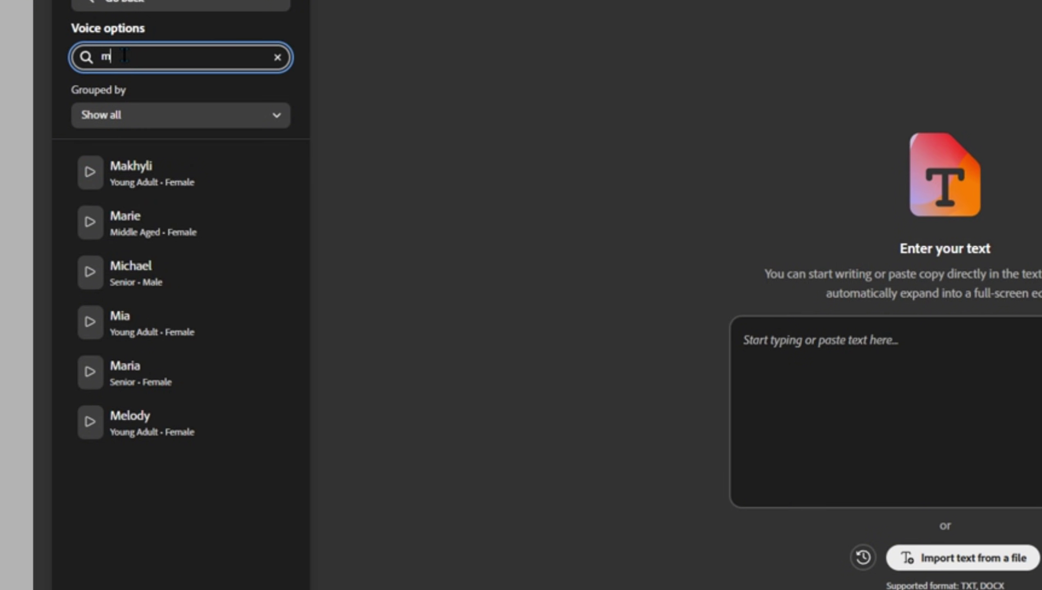
pyautogui.write('ic')
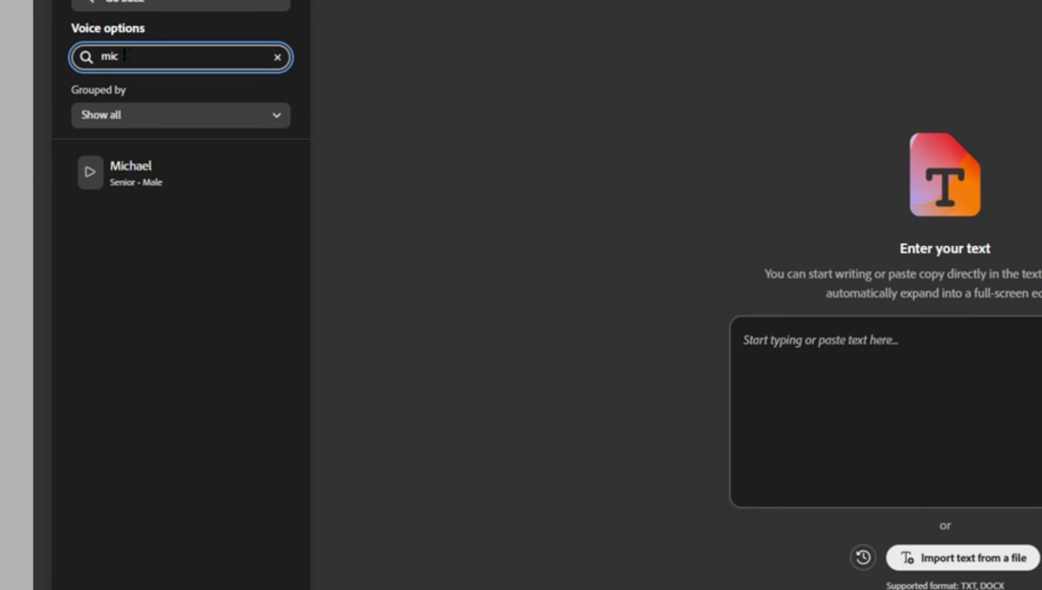
pyautogui.click(171, 174)
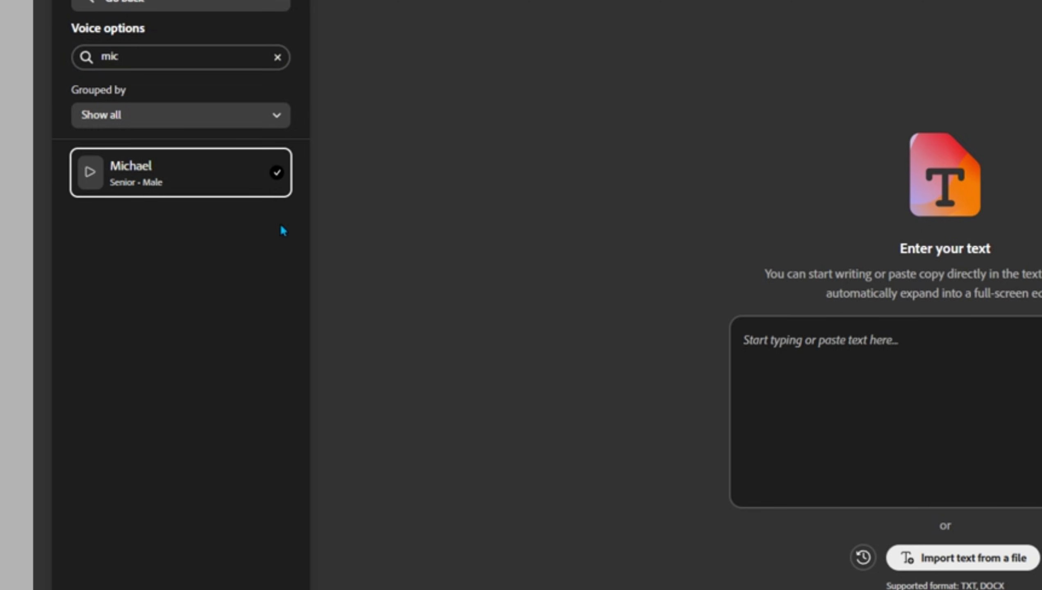
pyautogui.click(114, 3)
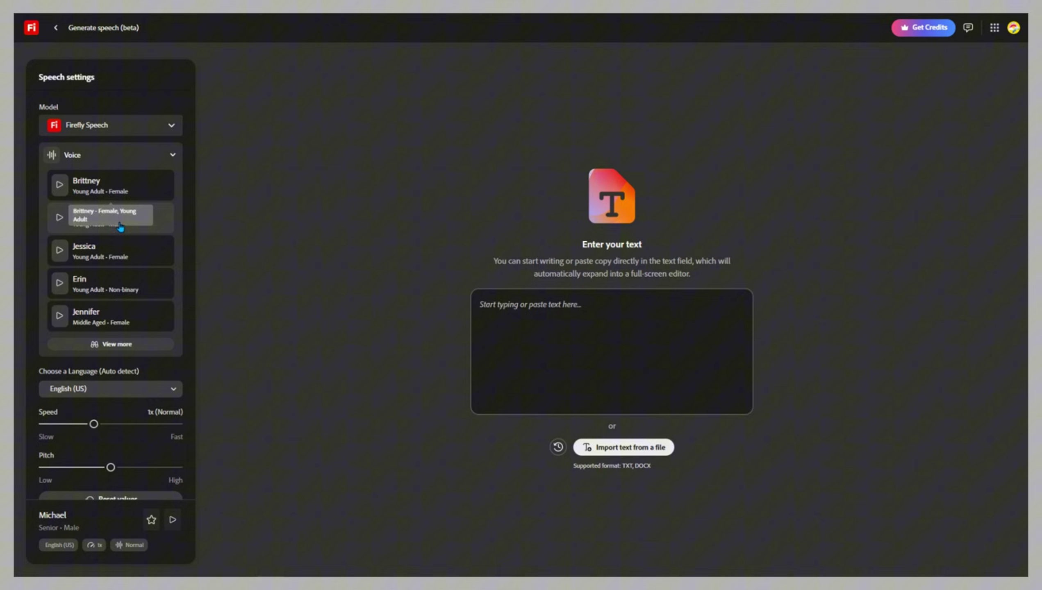
pyautogui.scroll(-1, 122, 284)
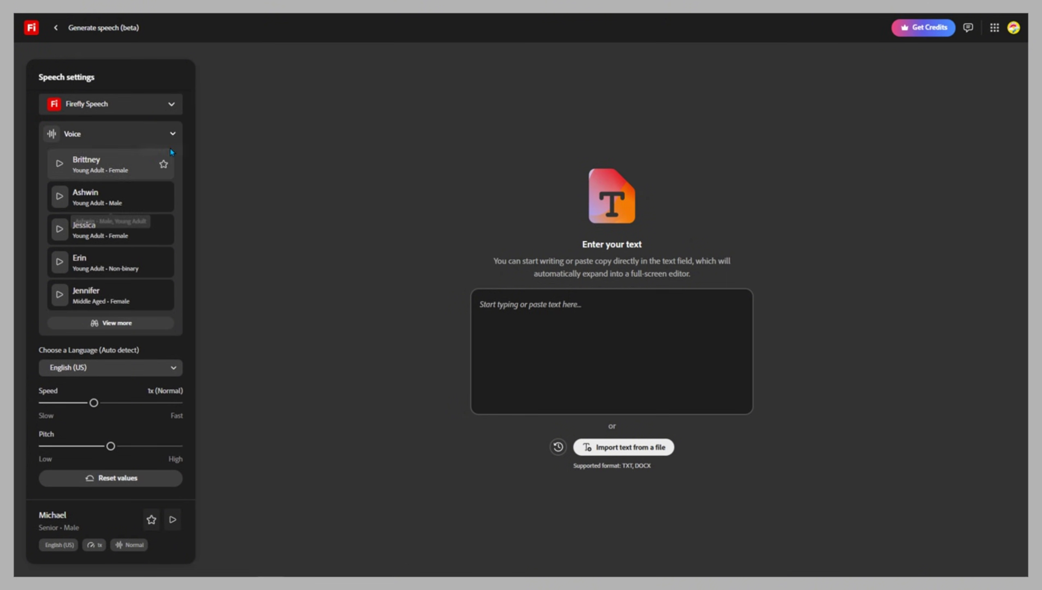
pyautogui.click(172, 133)
pyautogui.click(162, 201)
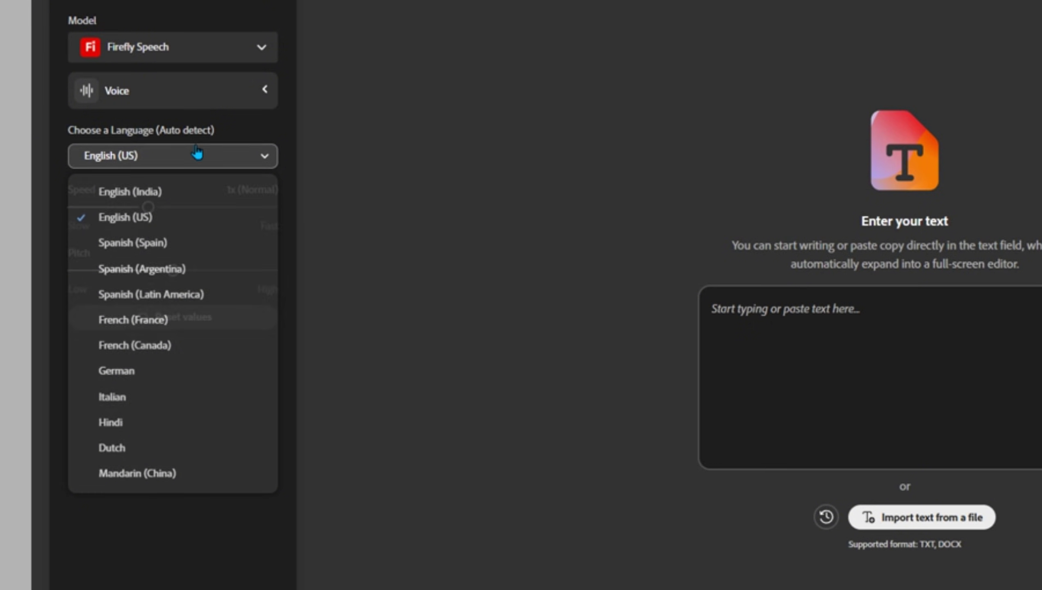
pyautogui.click(197, 154)
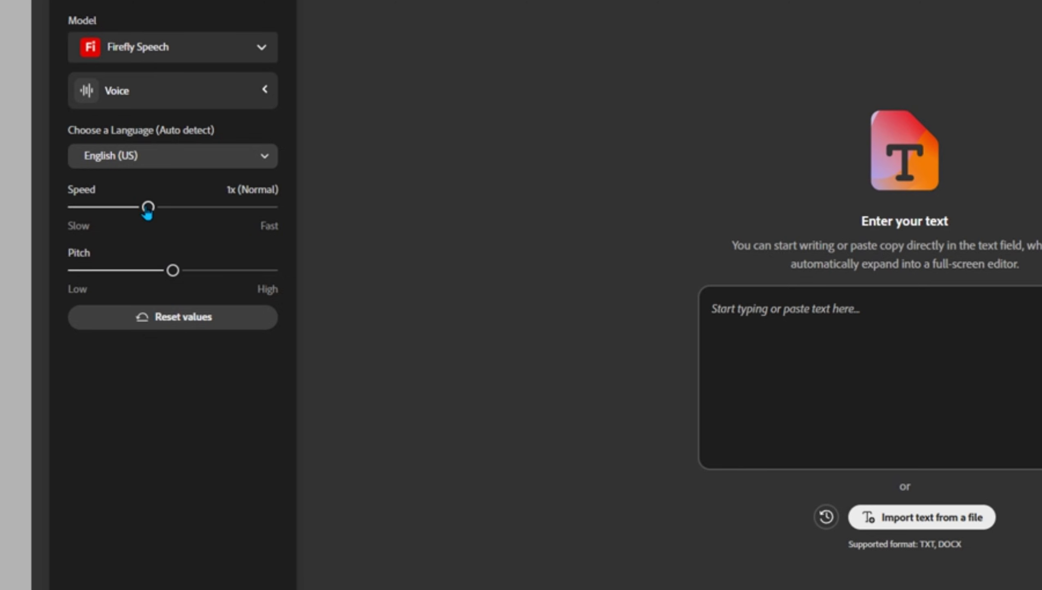
pyautogui.click(167, 213)
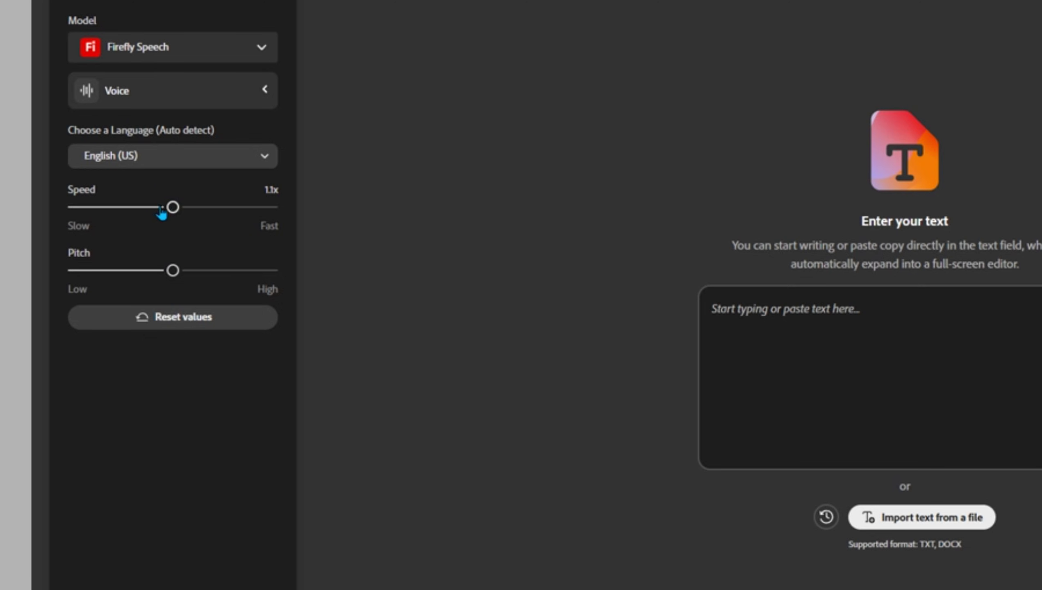
pyautogui.click(146, 210)
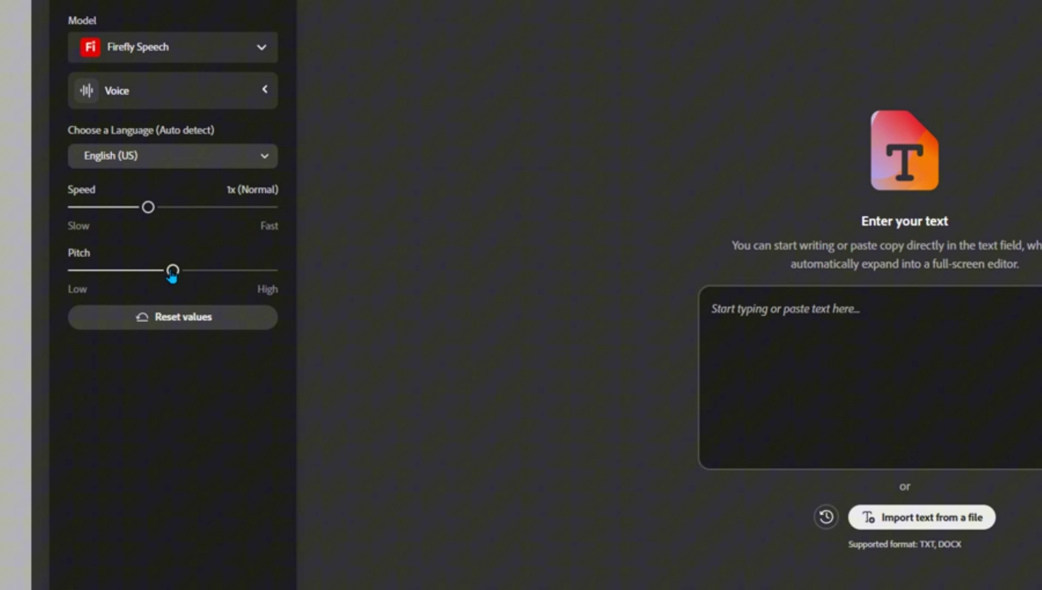
pyautogui.click(198, 271)
pyautogui.click(174, 270)
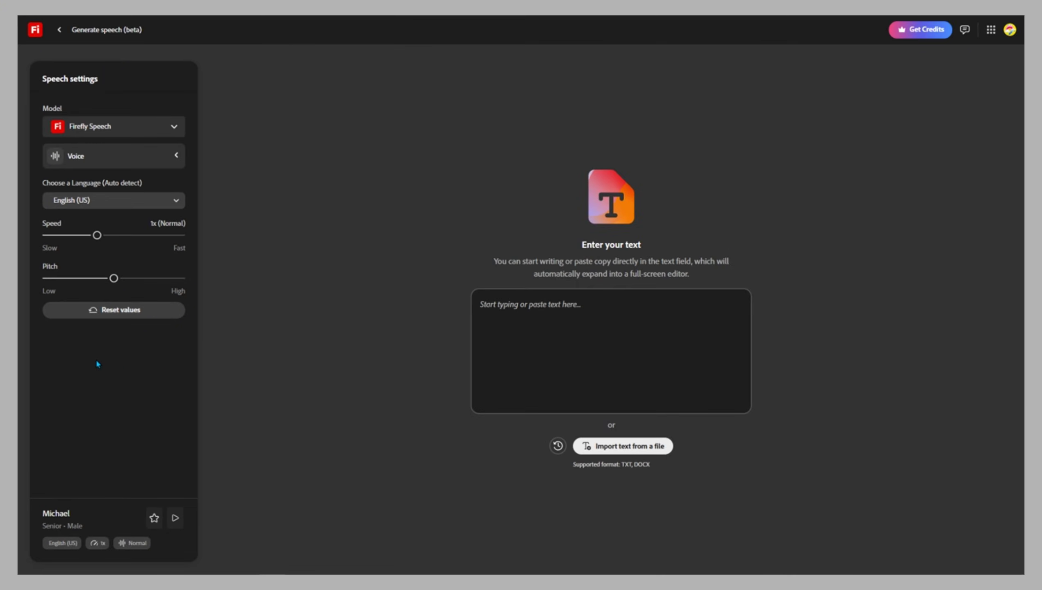
# Paste the 'Grab your sunnies' ad script into the editor and check the pause length options.
pyautogui.click(533, 305)
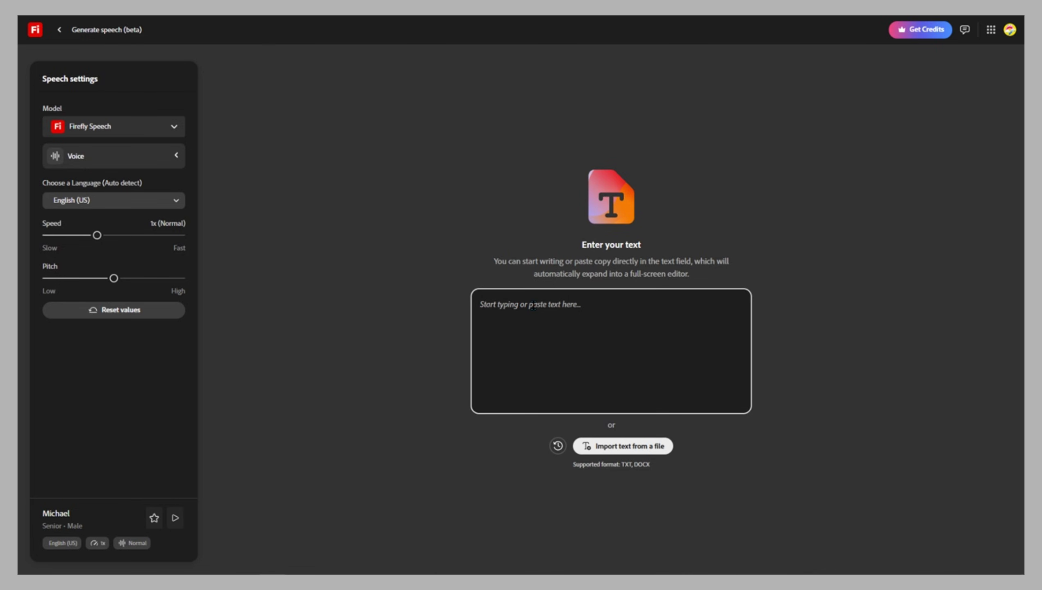
pyautogui.write('"Grab your sunnies. Forget the worries. Our deals will have you soaring down under faster than a kangaroo on caffeine."')
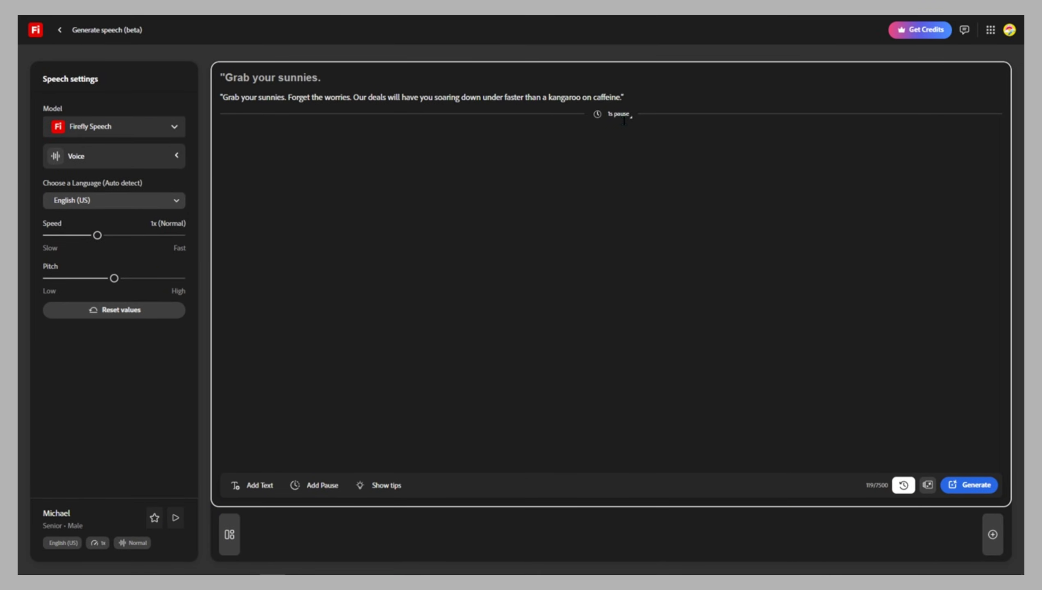
pyautogui.click(625, 119)
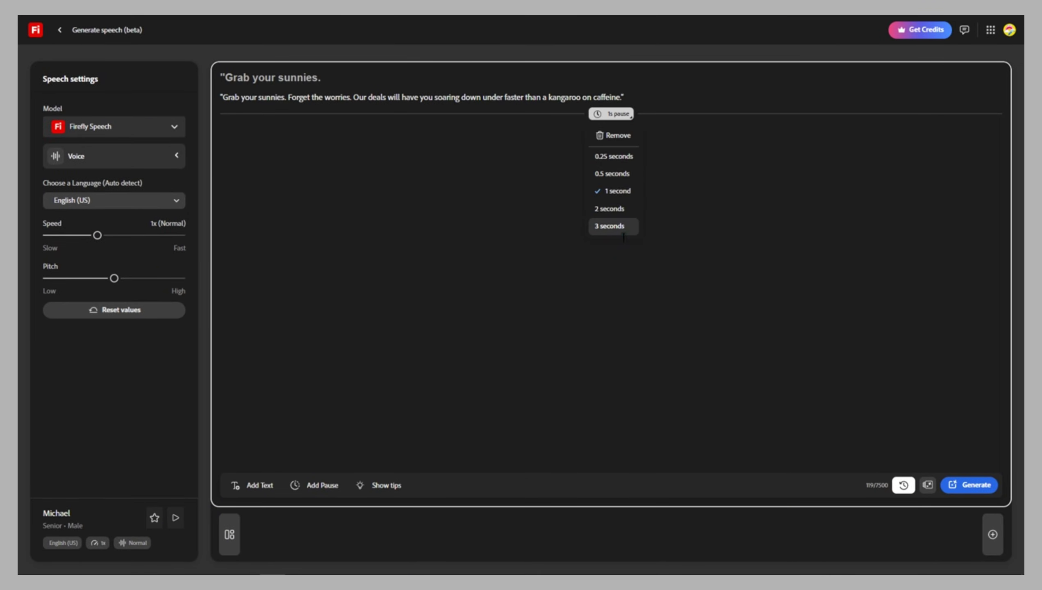
# Keep the 1-second pause, select the whole ad sentence and preview it aloud.
pyautogui.click(625, 282)
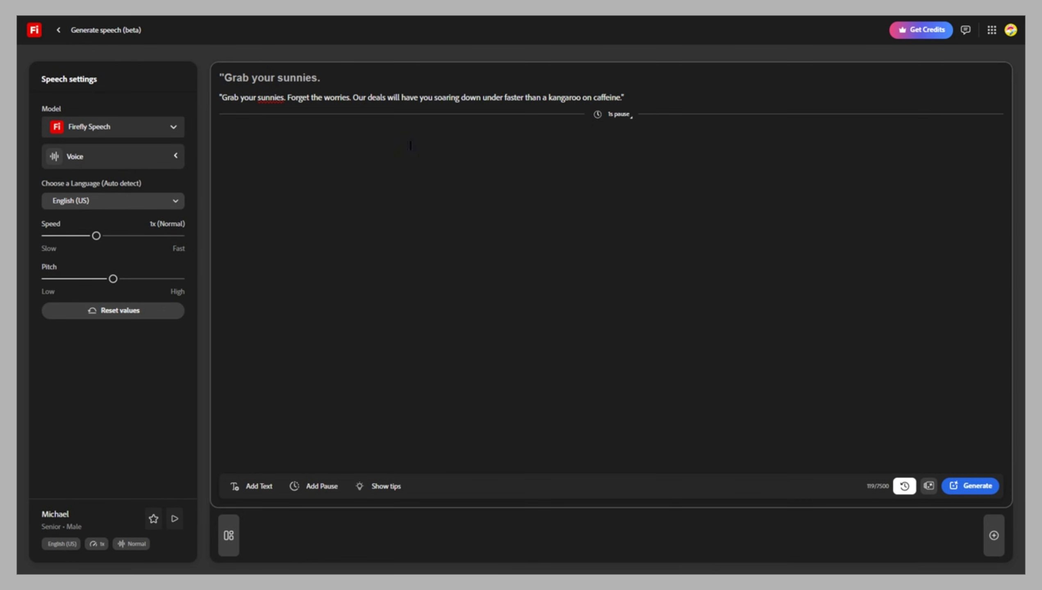
pyautogui.moveTo(289, 98); pyautogui.dragTo(635, 101)
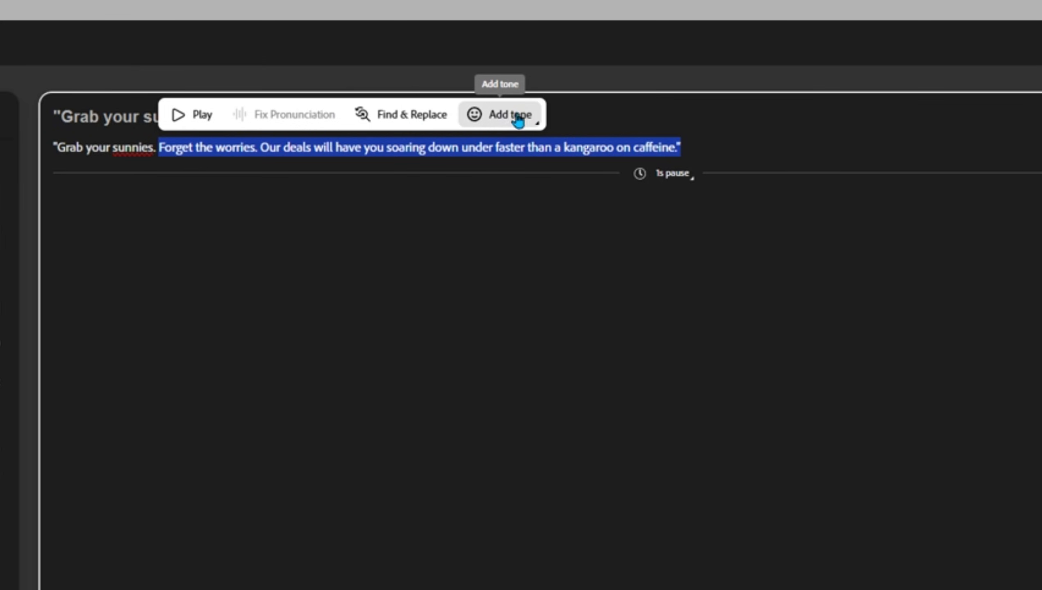
pyautogui.click(159, 148)
pyautogui.doubleClick(177, 148)
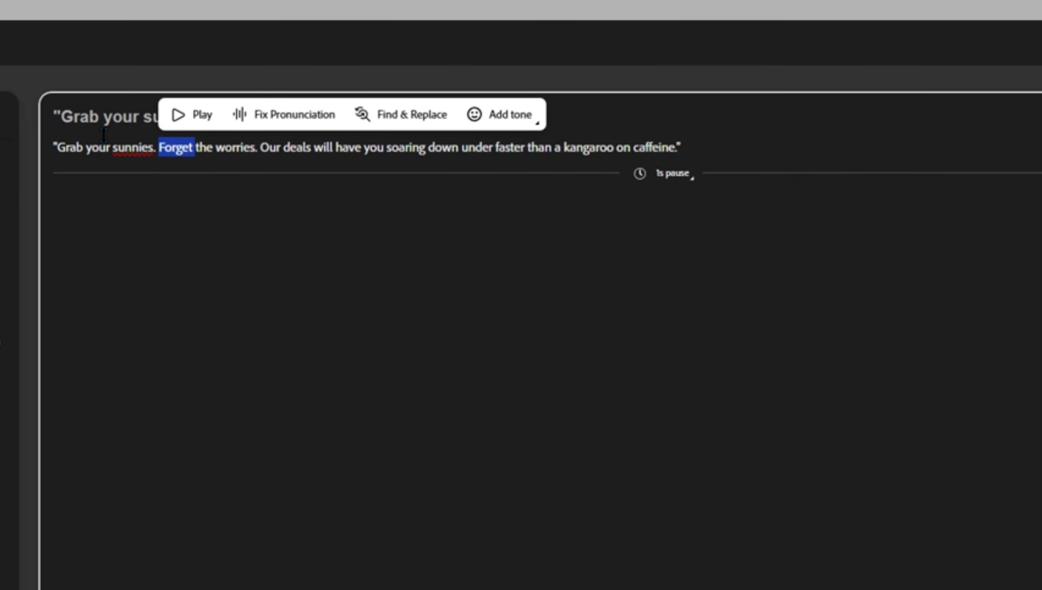
pyautogui.tripleClick(73, 148)
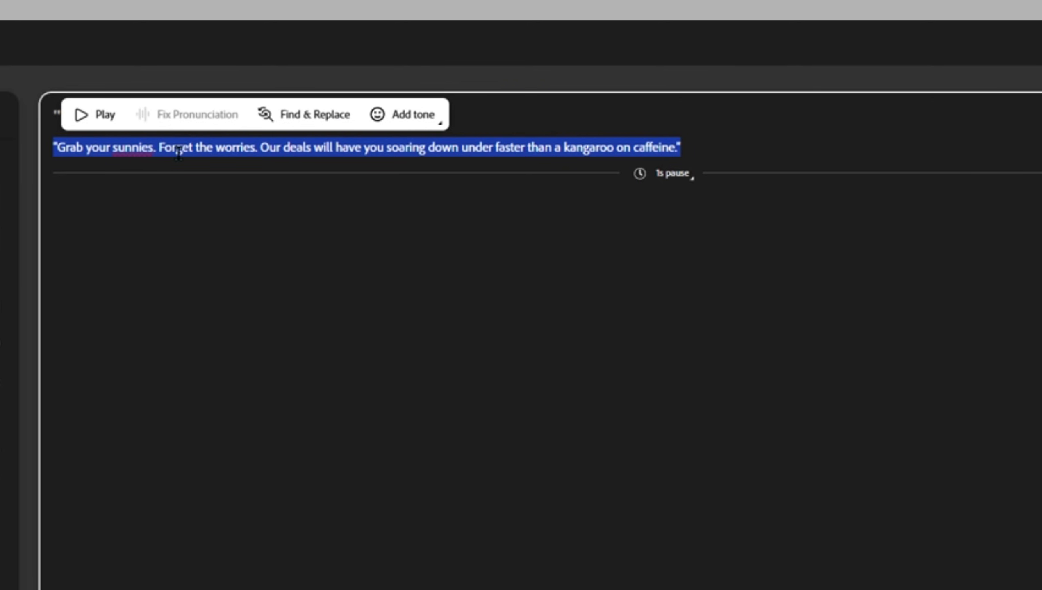
pyautogui.click(82, 121)
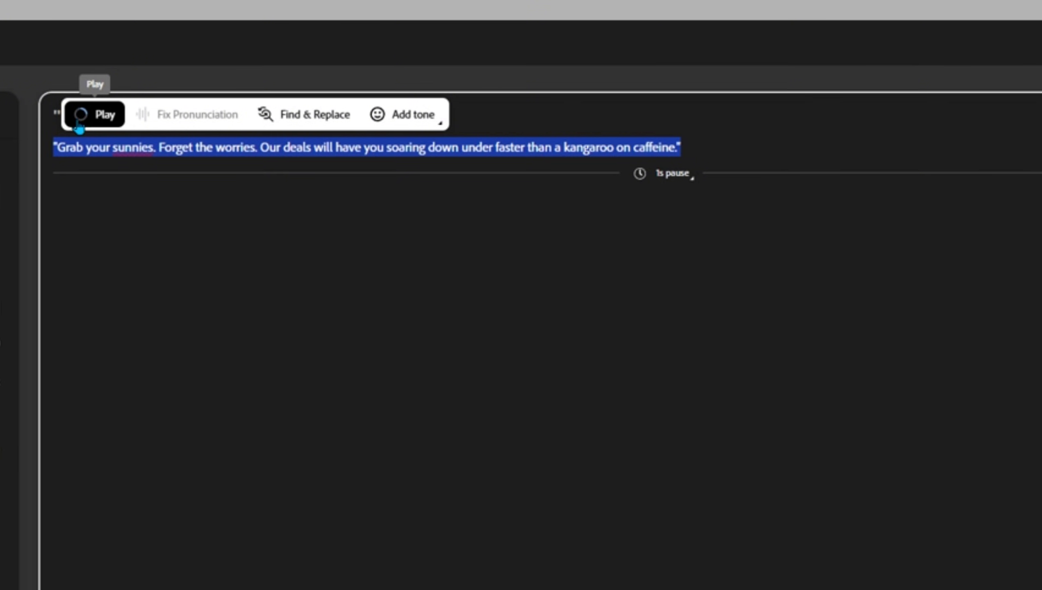
# Apply the Positive > happy tone to the sentence and play it back.
pyautogui.click(411, 130)
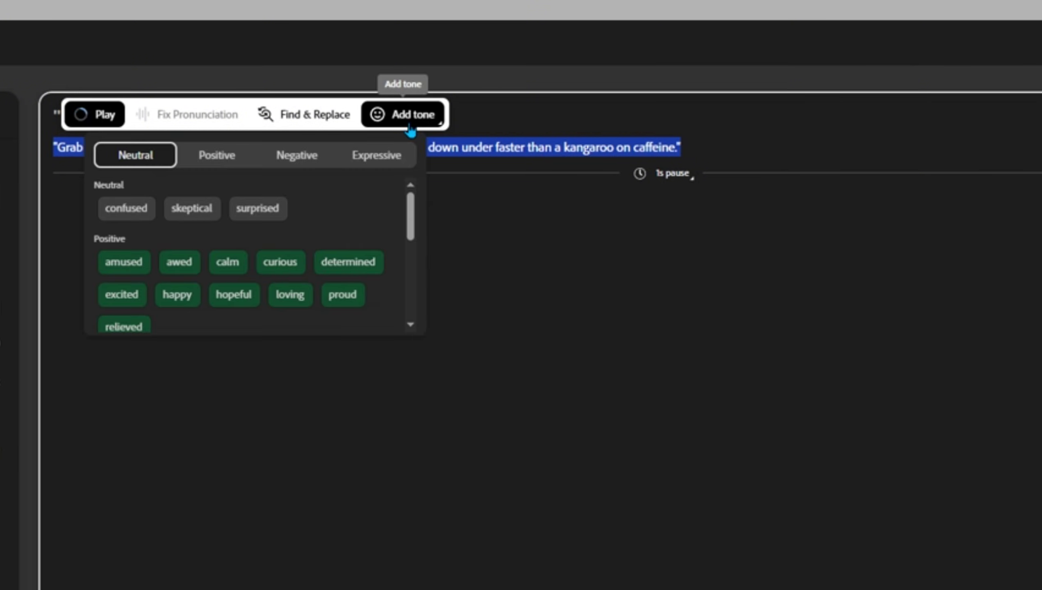
pyautogui.click(228, 157)
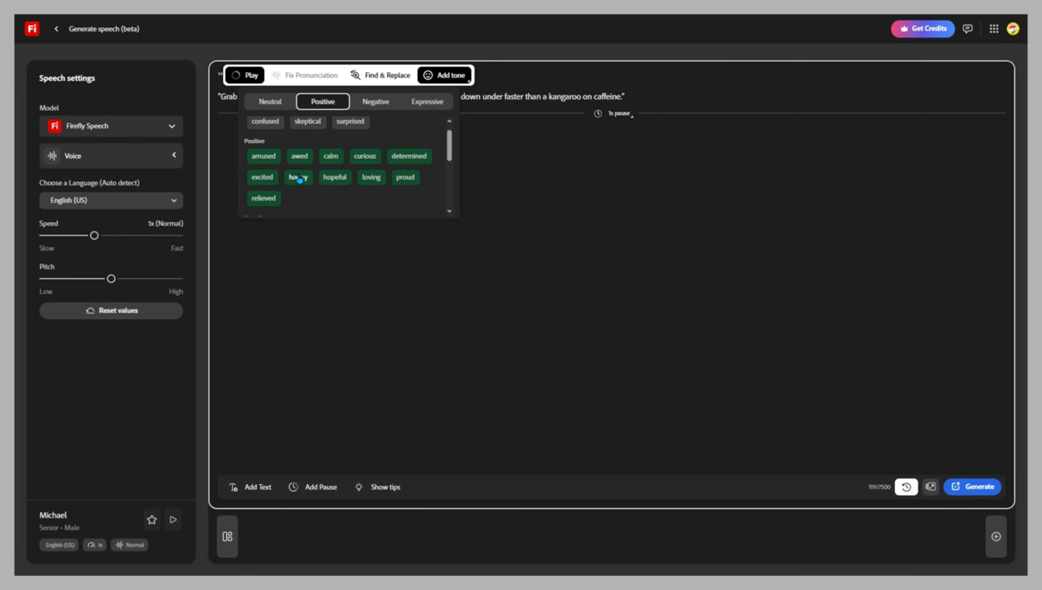
pyautogui.click(299, 180)
pyautogui.tripleClick(360, 96)
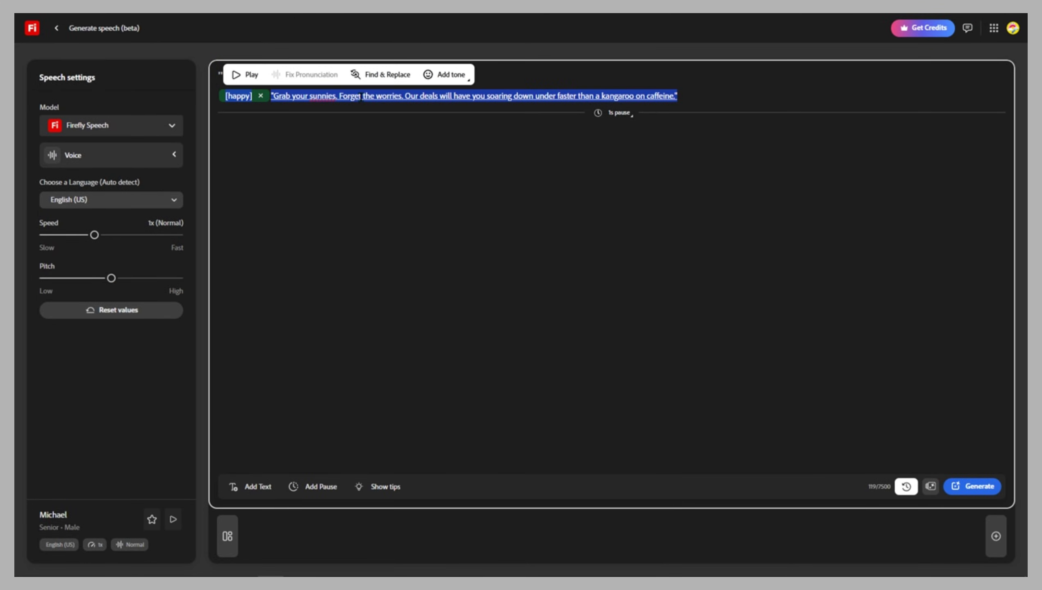
pyautogui.click(244, 74)
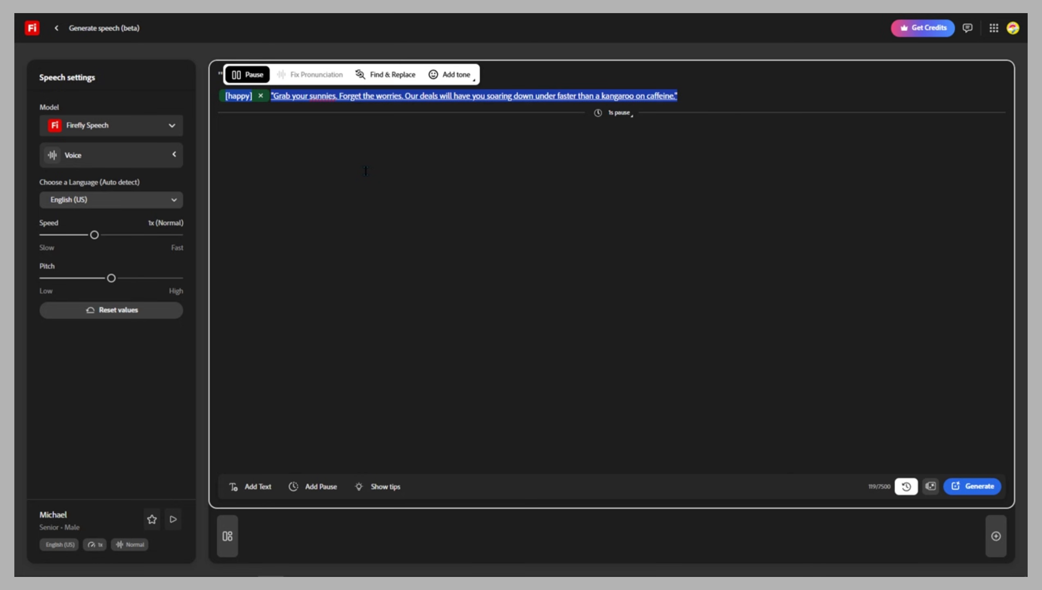
pyautogui.click(365, 170)
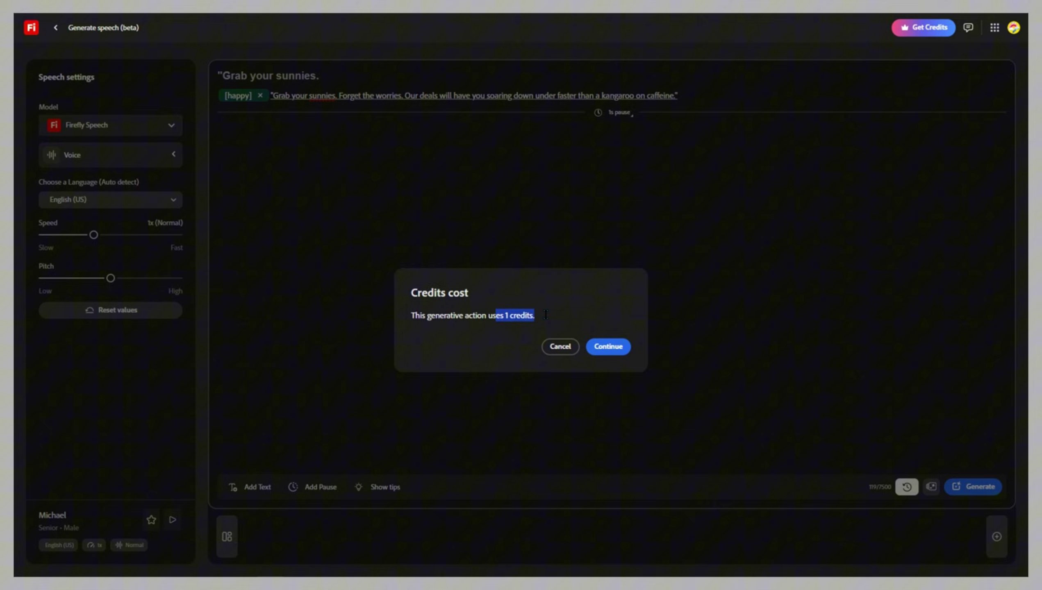
# Accept the 1-credit cost to start generating the happy-toned voiceover.
pyautogui.click(609, 352)
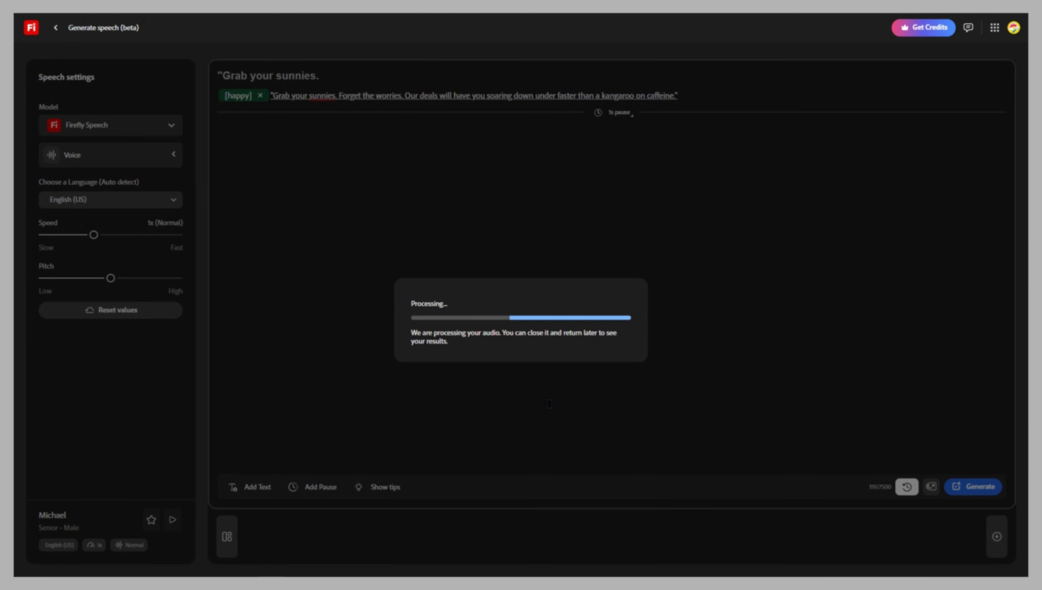